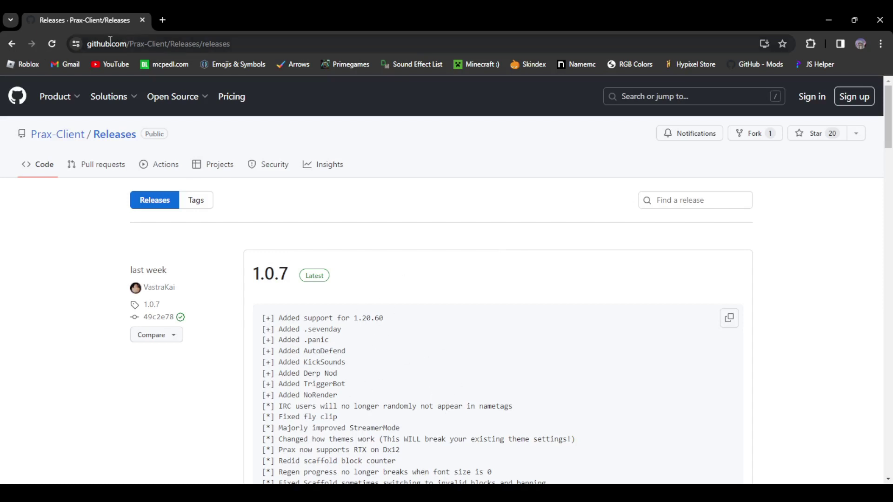
- Review the Prax Client 1.0.7 release notes and download Prax.dll from that release's assets
{"action": "left_click", "coordinate": [222, 42]}
{"action": "left_click", "coordinate": [385, 205]}
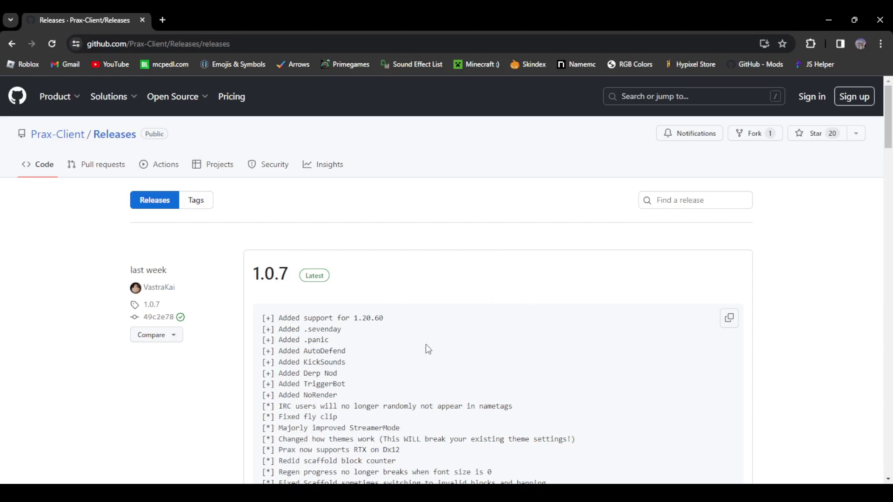
{"action": "scroll", "coordinate": [390, 286], "scroll_direction": "down", "scroll_amount": 1}
{"action": "scroll", "coordinate": [388, 283], "scroll_direction": "down", "scroll_amount": 1}
{"action": "scroll", "coordinate": [268, 243], "scroll_direction": "up", "scroll_amount": 2}
{"action": "scroll", "coordinate": [294, 304], "scroll_direction": "down", "scroll_amount": 2}
{"action": "scroll", "coordinate": [283, 296], "scroll_direction": "down", "scroll_amount": 3}
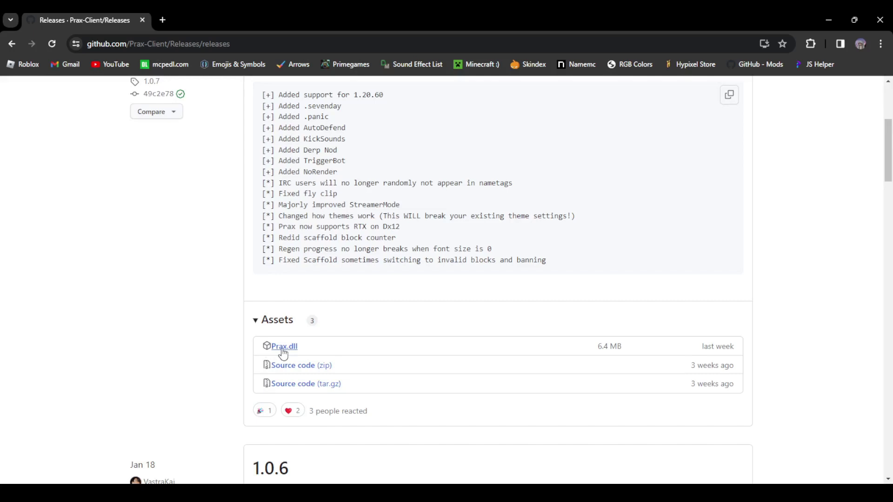
{"action": "scroll", "coordinate": [422, 351], "scroll_direction": "up", "scroll_amount": 5}
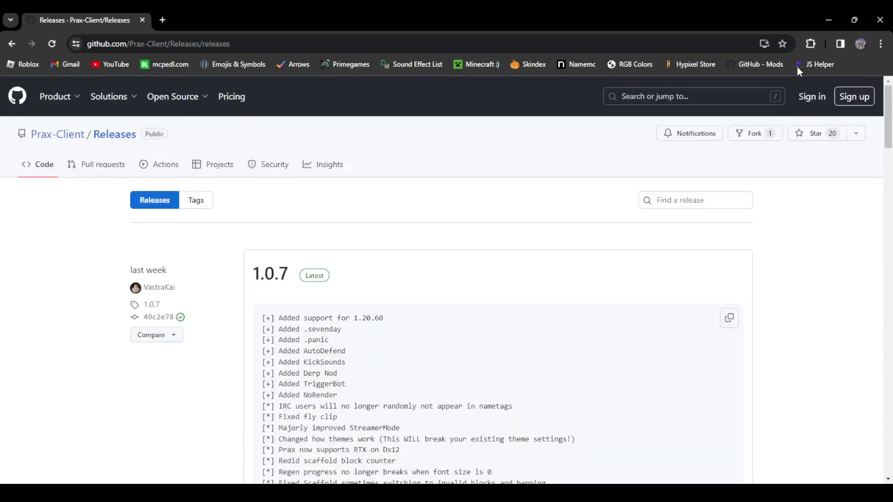
{"action": "scroll", "coordinate": [418, 325], "scroll_direction": "down", "scroll_amount": 3}
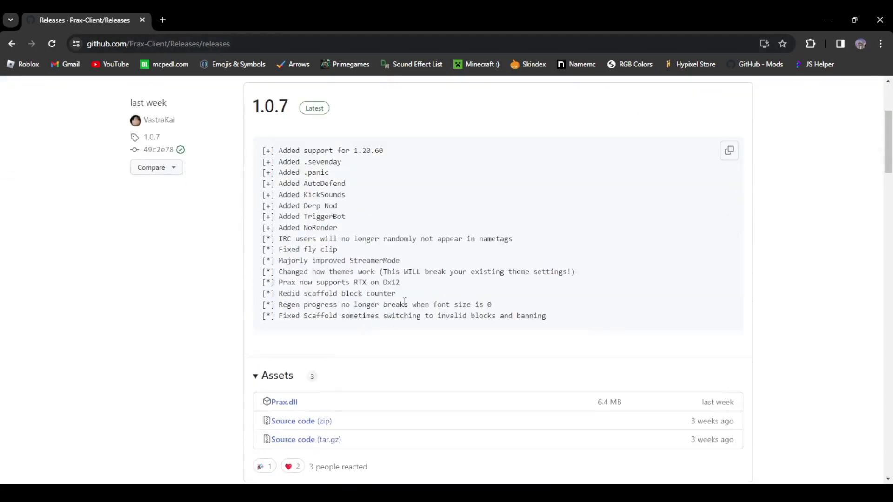
{"action": "left_click", "coordinate": [285, 403]}
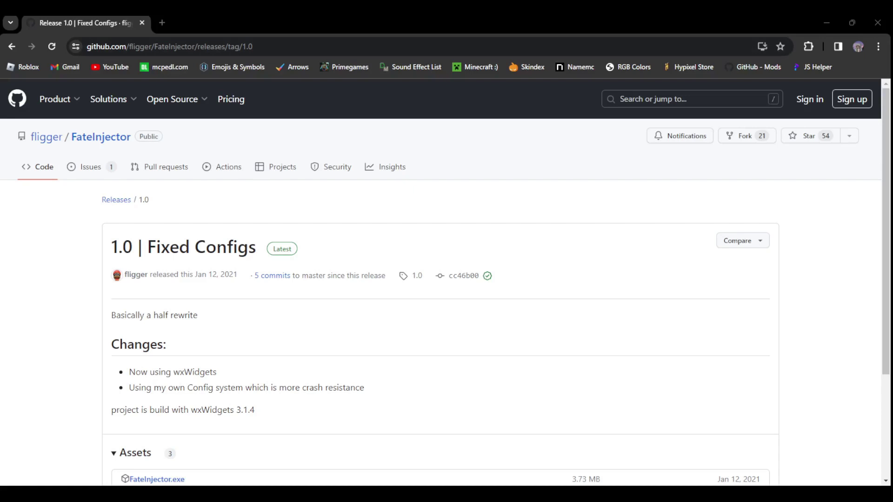
- Download FateInjector.exe from the assets of the FateInjector 1.0 release
{"action": "scroll", "coordinate": [445, 282], "scroll_direction": "down", "scroll_amount": 3}
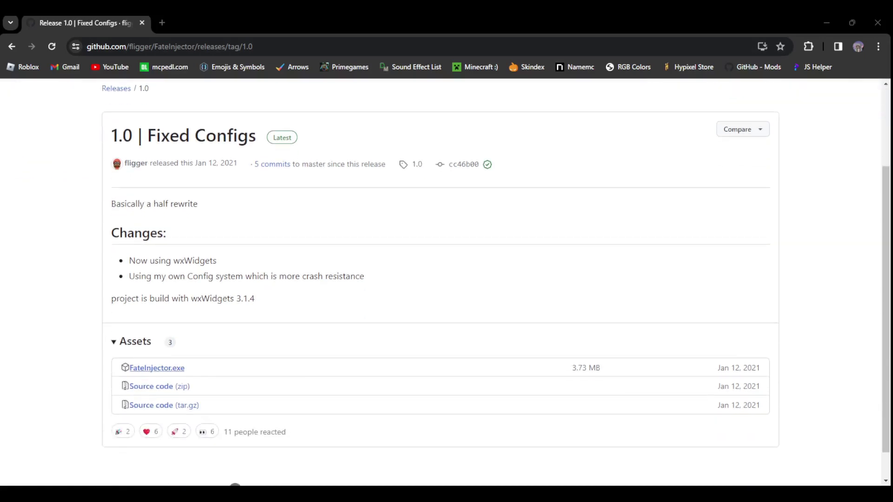
{"action": "left_click", "coordinate": [144, 370]}
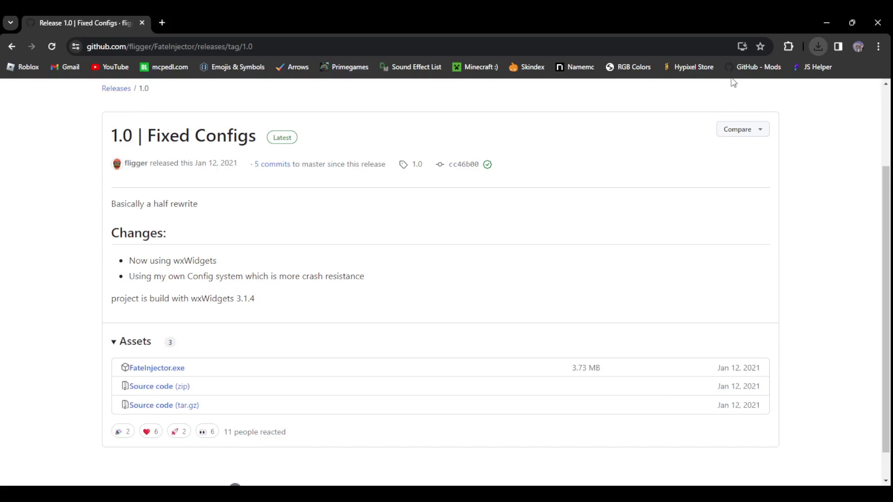
{"action": "scroll", "coordinate": [695, 195], "scroll_direction": "up", "scroll_amount": 3}
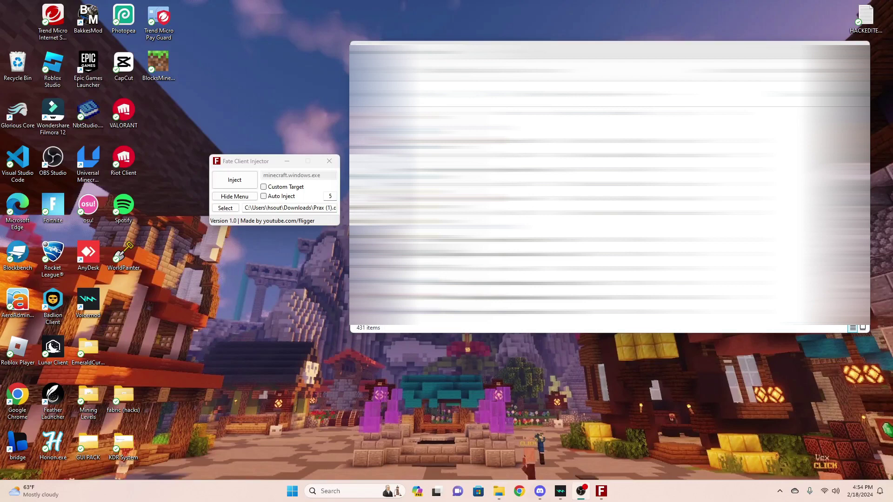
- Choose the downloaded Prax (2) DLL as the file to inject in Fate Client Injector
{"action": "left_click", "coordinate": [247, 166]}
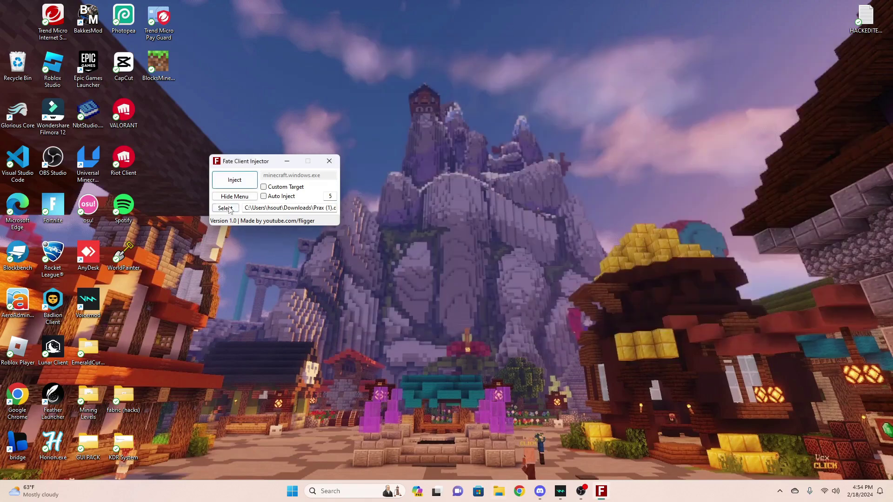
{"action": "left_click", "coordinate": [225, 208]}
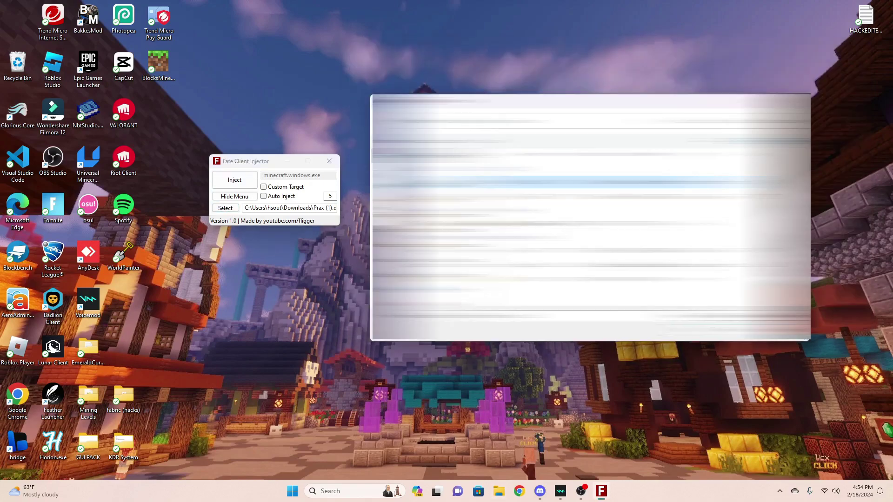
{"action": "left_click", "coordinate": [723, 333]}
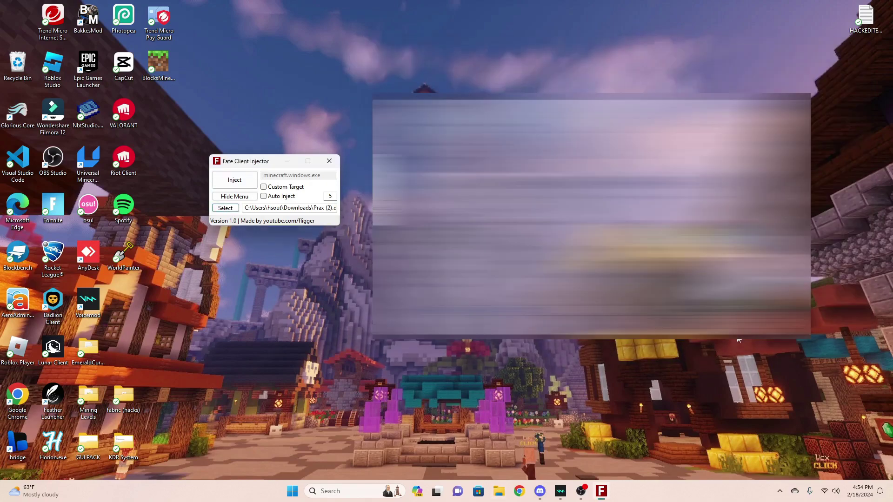
- Launch Minecraft, move the injector window clear of the main menu, inject the Prax DLL and return to the game
{"action": "left_click_drag", "start_coordinate": [247, 160], "coordinate": [317, 112]}
{"action": "left_click", "coordinate": [342, 491]}
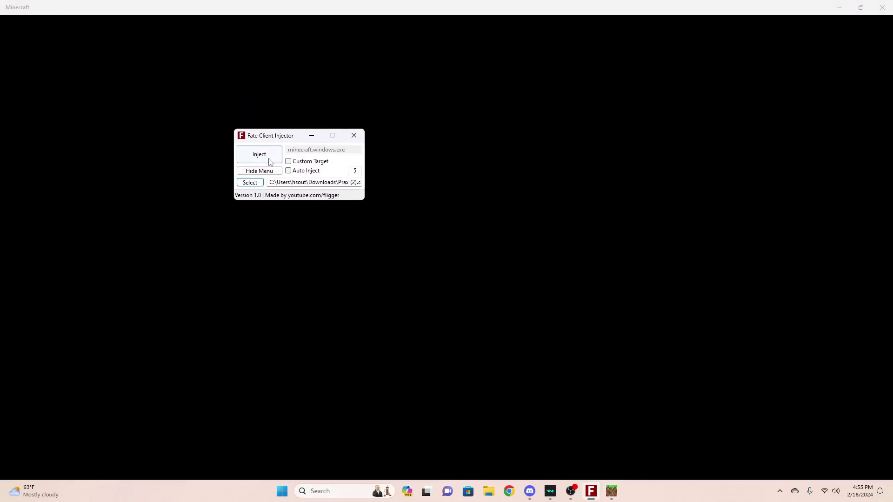
{"action": "left_click_drag", "start_coordinate": [285, 133], "coordinate": [76, 42]}
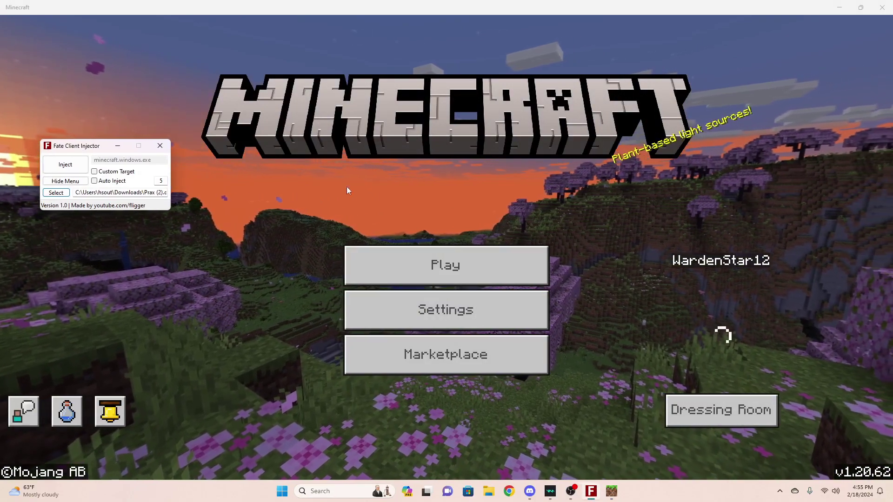
{"action": "left_click", "coordinate": [65, 165]}
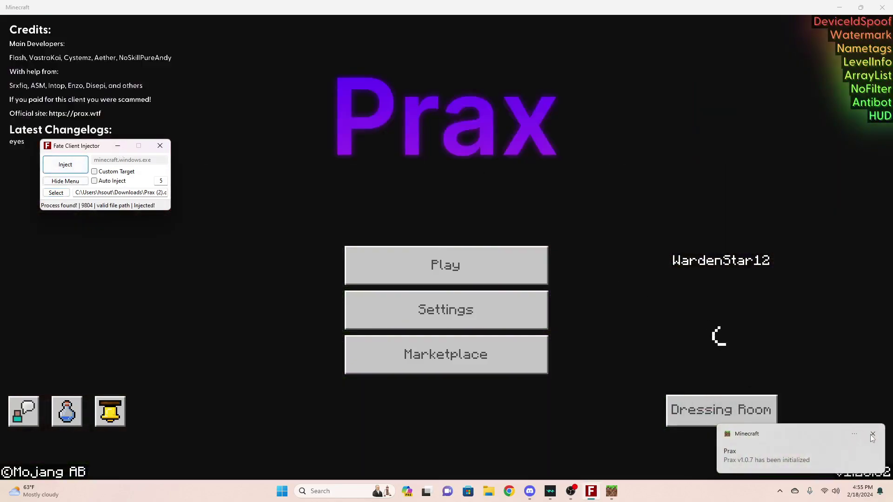
{"action": "left_click", "coordinate": [682, 305]}
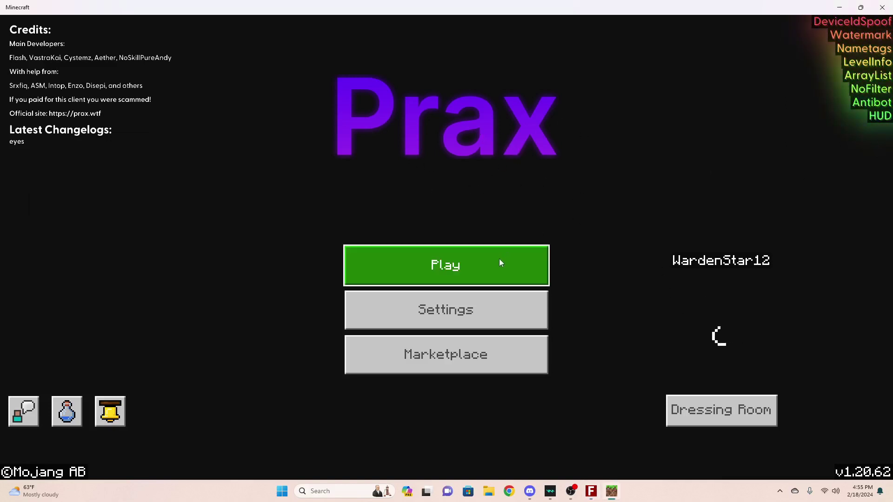
- Browse the available worlds, friends and servers, and join the friend's Skygen world
{"action": "left_click", "coordinate": [517, 250]}
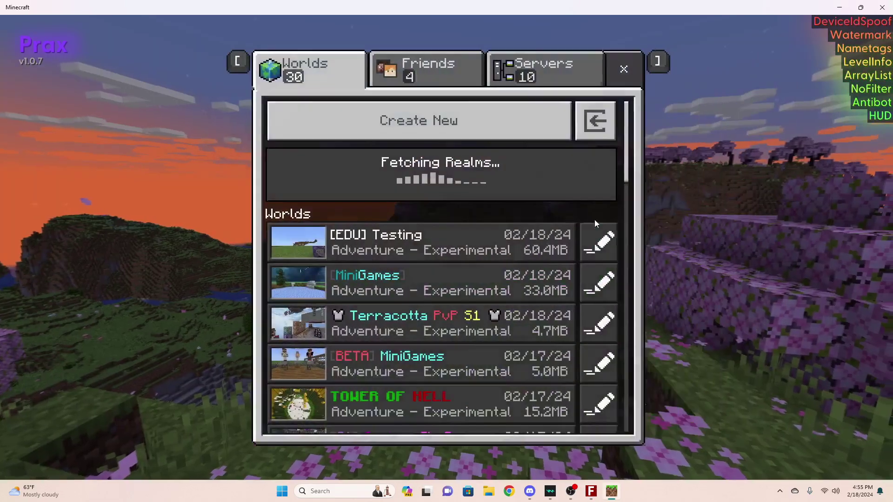
{"action": "left_click", "coordinate": [418, 71]}
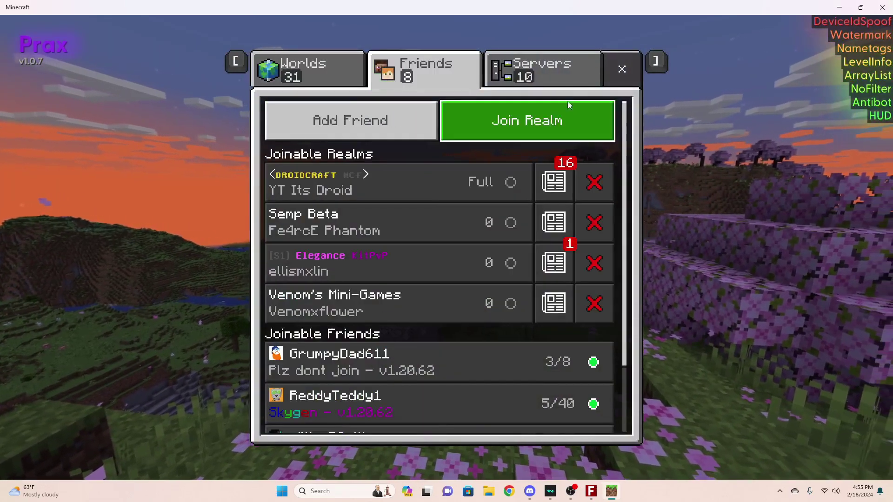
{"action": "left_click", "coordinate": [542, 70]}
{"action": "scroll", "coordinate": [336, 293], "scroll_direction": "down", "scroll_amount": 3}
{"action": "scroll", "coordinate": [336, 293], "scroll_direction": "down", "scroll_amount": 3}
{"action": "scroll", "coordinate": [336, 293], "scroll_direction": "up", "scroll_amount": 6}
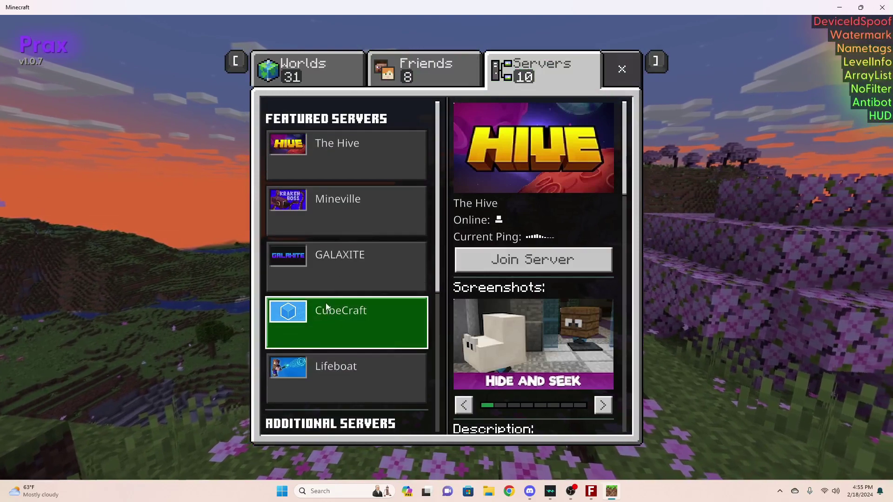
{"action": "left_click", "coordinate": [403, 73]}
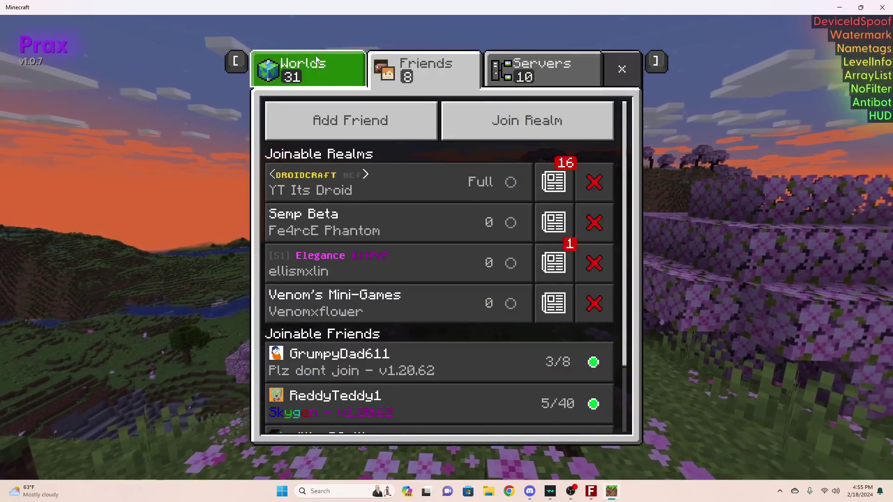
{"action": "scroll", "coordinate": [392, 320], "scroll_direction": "down", "scroll_amount": 3}
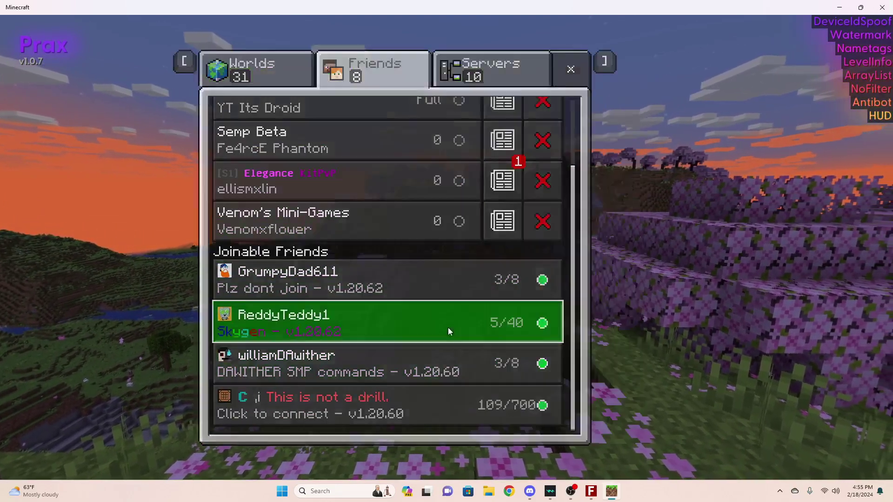
{"action": "left_click", "coordinate": [448, 327]}
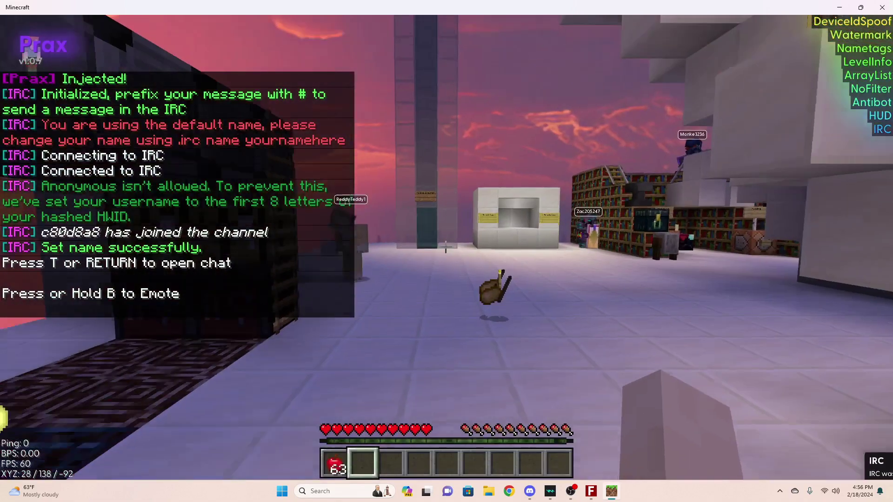
- Explore the Skygen world on foot, past the portals and up the staircase, viewing the character in third person
{"action": "key", "text": "w"}
{"action": "key", "text": "w"}
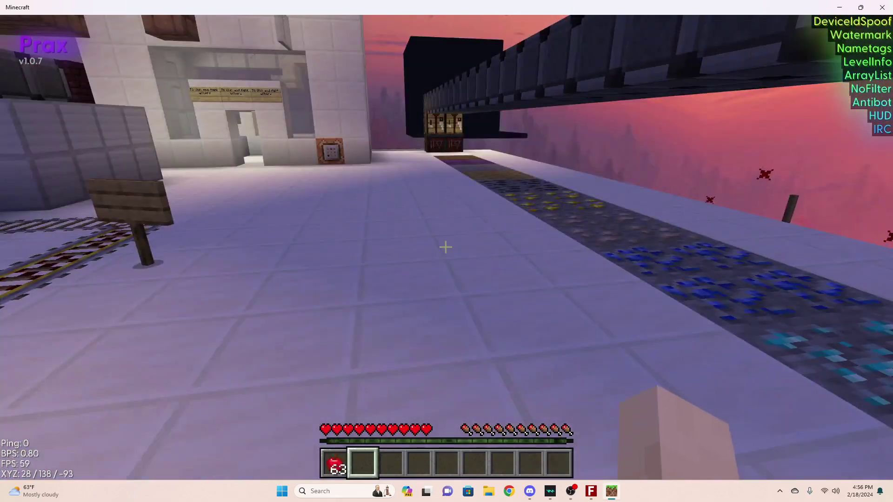
{"action": "key", "text": "w"}
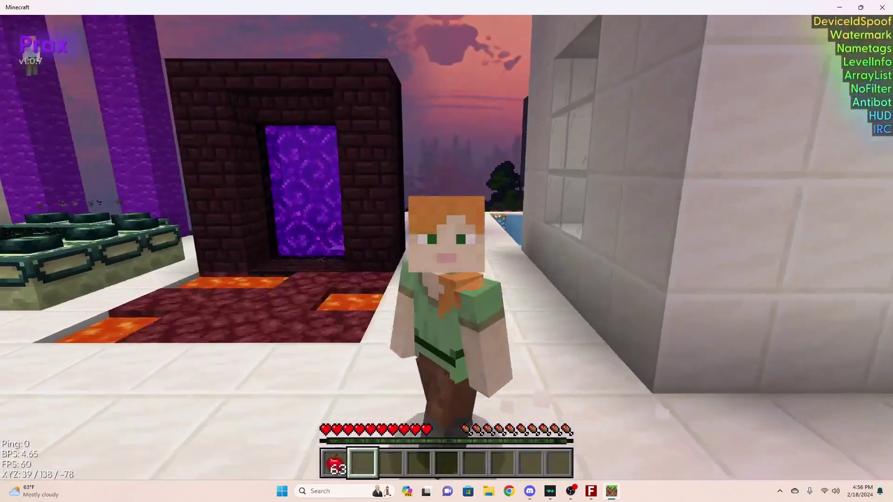
{"action": "key", "text": "F5"}
{"action": "key", "text": "w"}
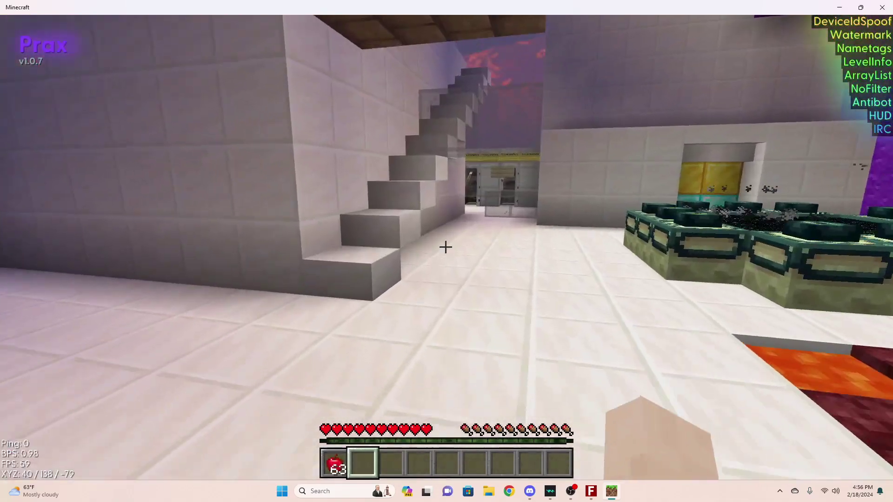
{"action": "key", "text": "w"}
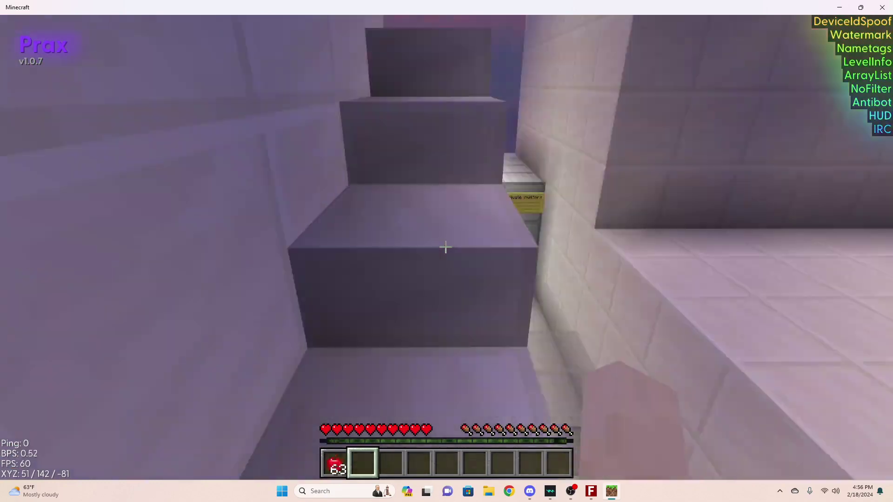
{"action": "key", "text": "w"}
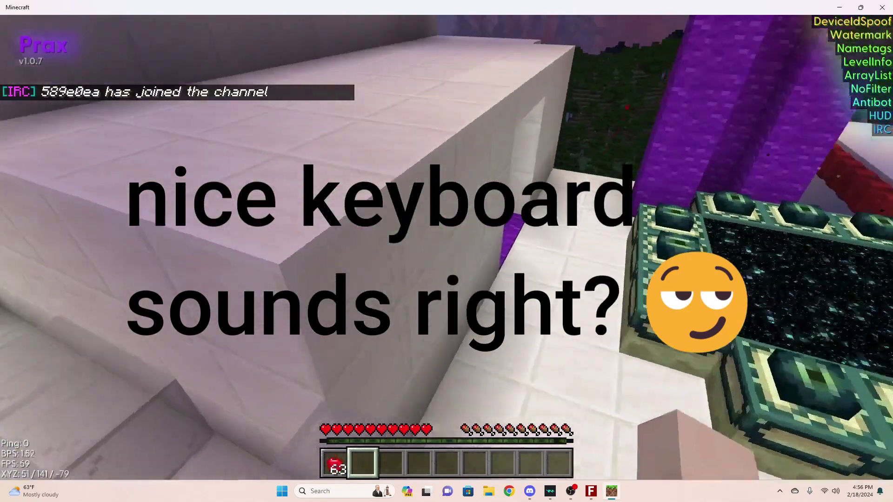
{"action": "key", "text": "w"}
- Bind the click GUI to R with the chat command ".bind clickgui r" and return to the game
{"action": "key", "text": "t"}
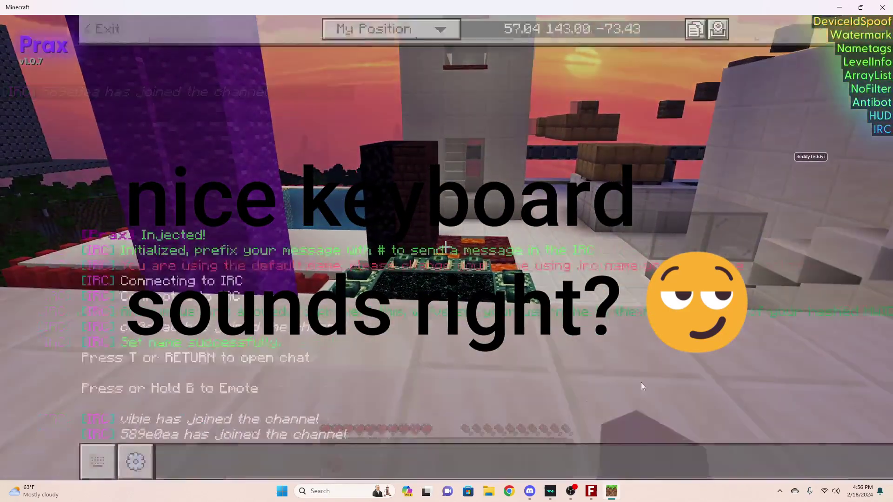
{"action": "type", "text": ".b"}
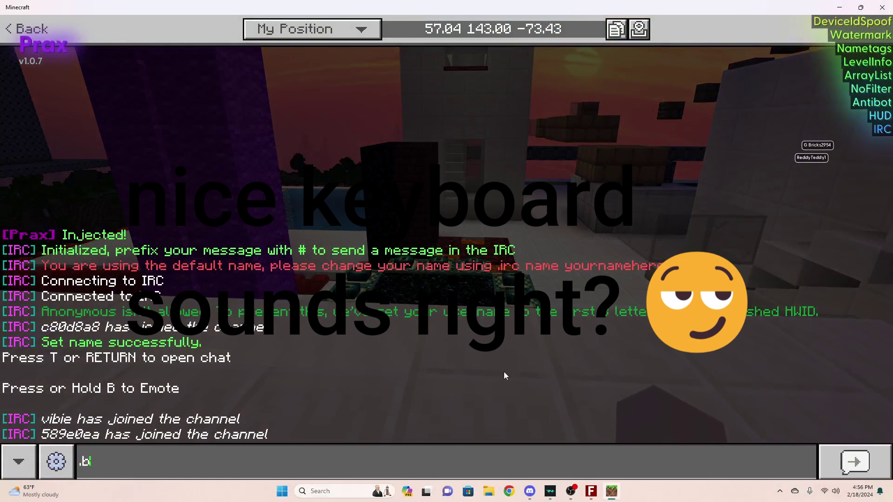
{"action": "type", "text": "ind"}
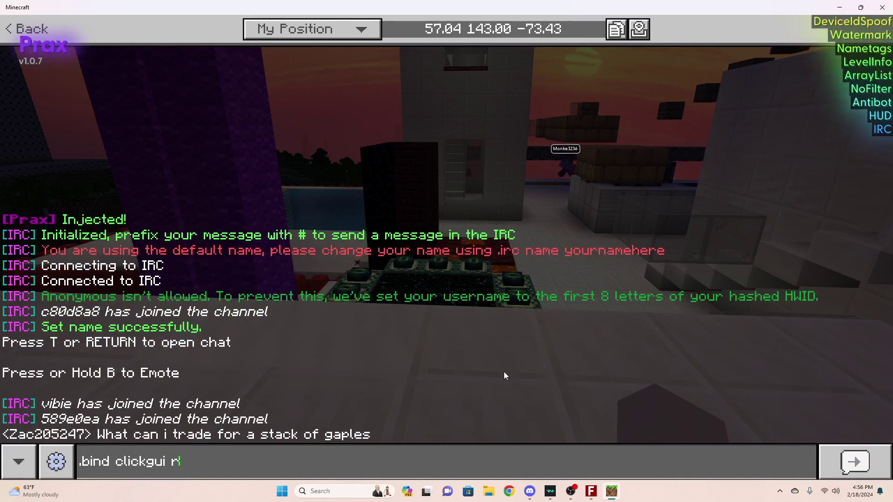
{"action": "type", "text": "clickgui r"}
{"action": "key", "text": "Return"}
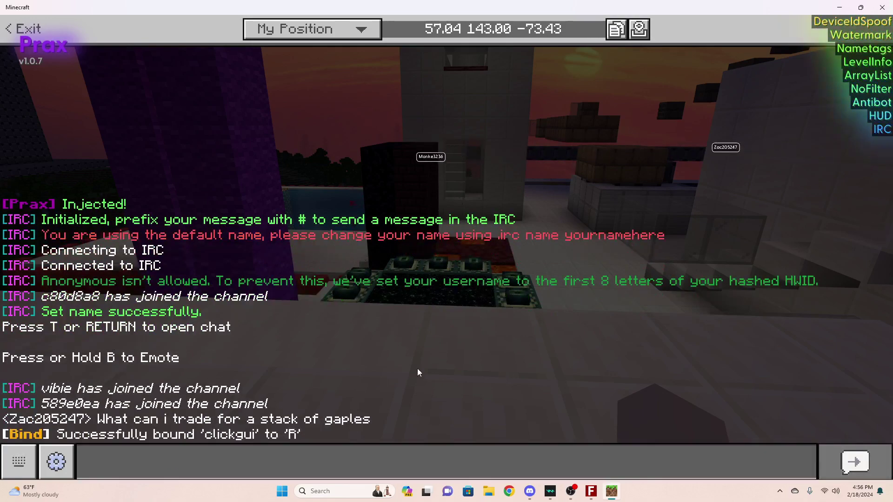
{"action": "key", "text": "Escape"}
- Cycle through the camera perspectives back to first person and open the Prax click GUI
{"action": "key", "text": "F5"}
{"action": "key", "text": "F5"}
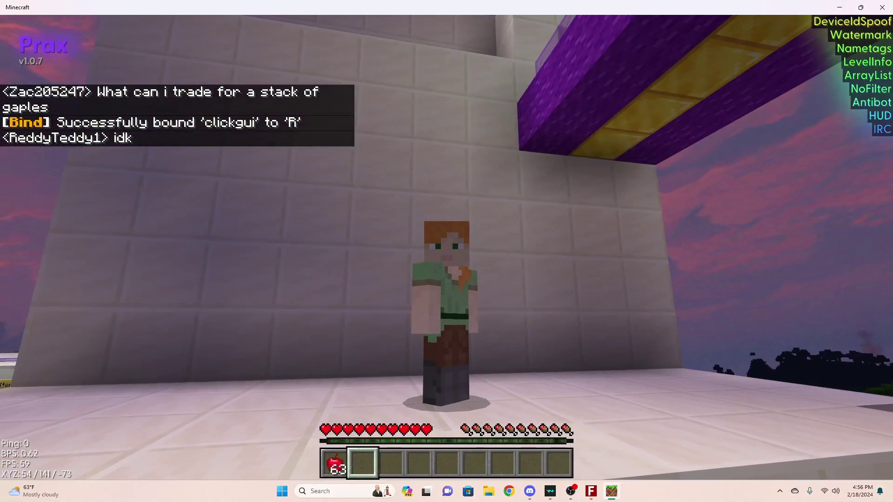
{"action": "key", "text": "F5"}
{"action": "key", "text": "r"}
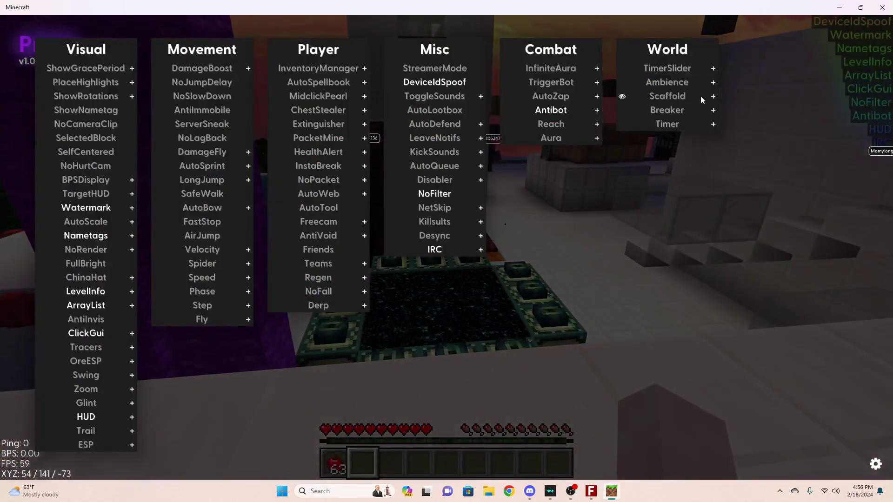
- Spread out the World, Combat, Misc, Player and Movement module categories across the click GUI
{"action": "left_click_drag", "start_coordinate": [553, 50], "coordinate": [636, 48]}
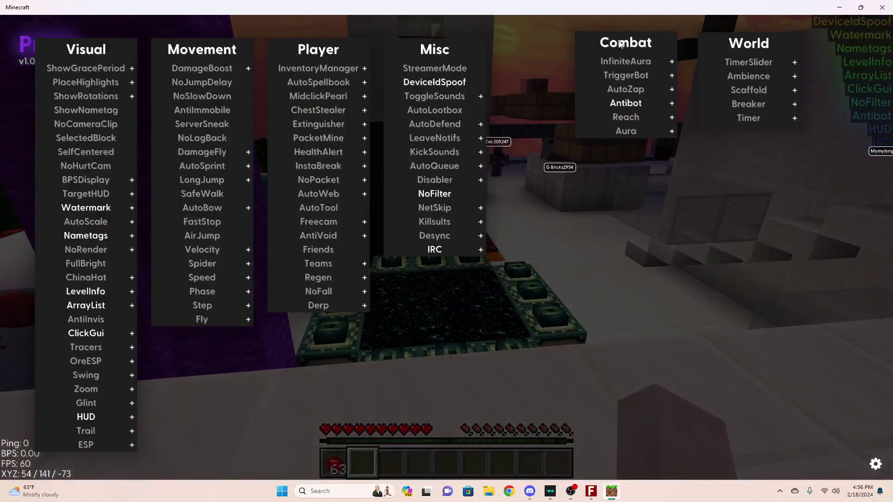
{"action": "left_click_drag", "start_coordinate": [445, 49], "coordinate": [513, 42]}
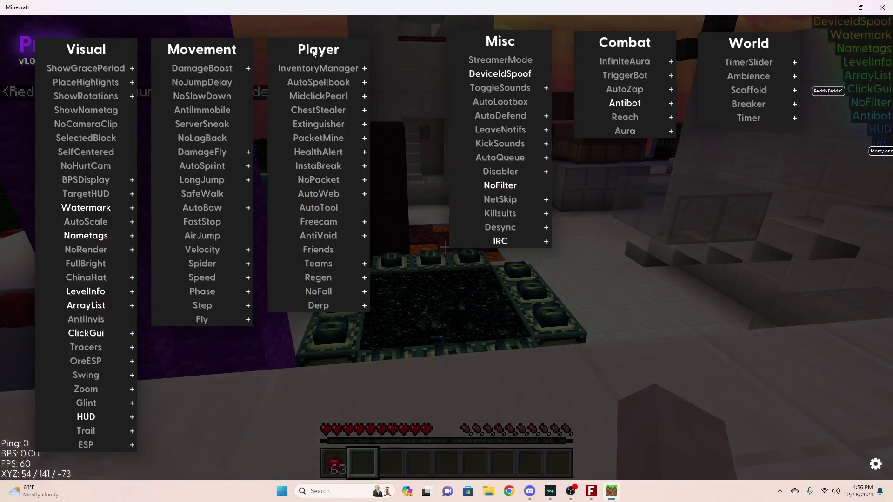
{"action": "left_click_drag", "start_coordinate": [215, 53], "coordinate": [265, 44]}
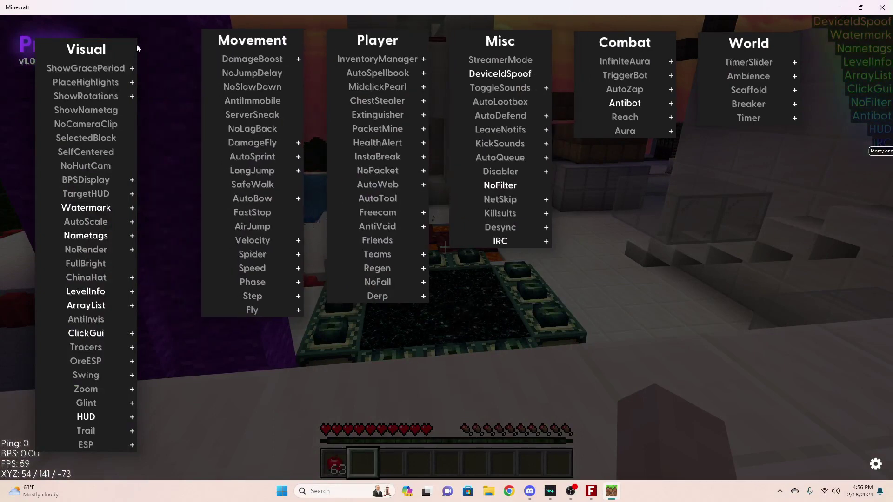
- Move the Visual category next to Movement, disable the Nametags module, and cycle the camera perspectives in the game
{"action": "left_click_drag", "start_coordinate": [89, 50], "coordinate": [133, 45]}
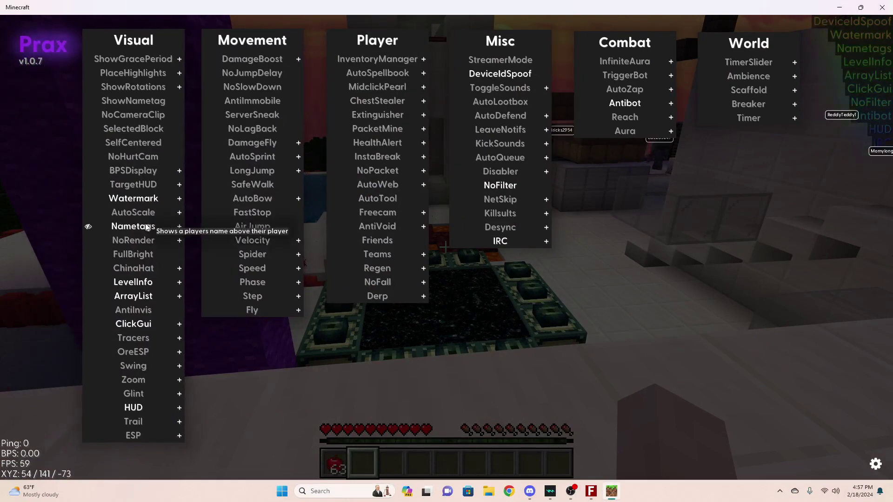
{"action": "key", "text": "Escape"}
{"action": "key", "text": "F5"}
{"action": "key", "text": "F5"}
{"action": "key", "text": "F5"}
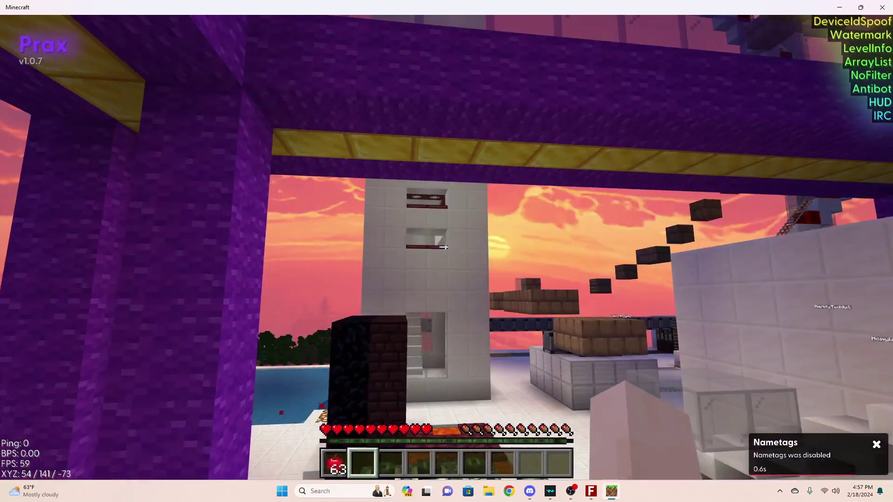
- Enable the ShowNametag module in the Visual category and check the character's own nametag in third person
{"action": "key", "text": "Insert"}
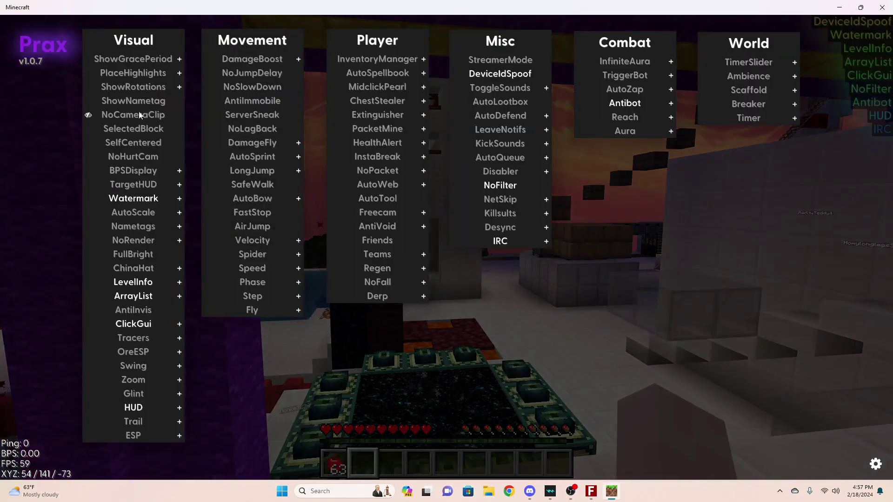
{"action": "left_click", "coordinate": [133, 100]}
{"action": "key", "text": "Escape"}
{"action": "key", "text": "F5"}
{"action": "key", "text": "F5"}
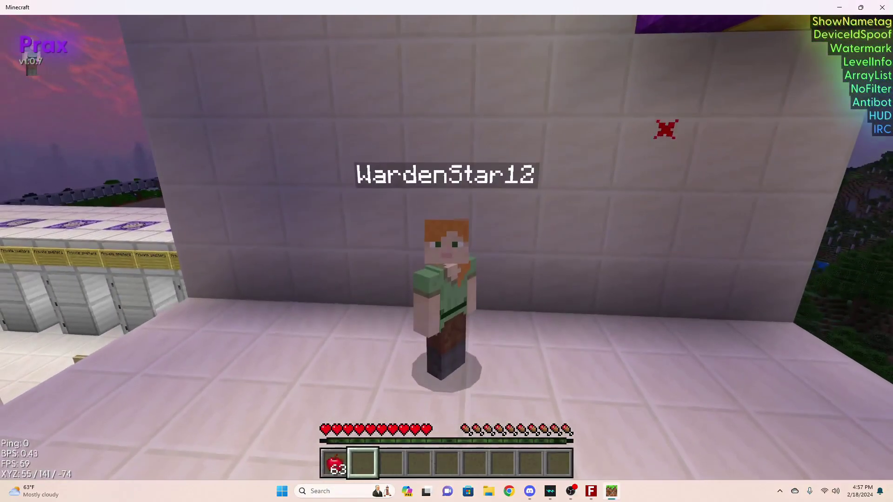
{"action": "key", "text": "F5"}
- Disable the IRC module in the Misc category and view the character from behind before returning to first person
{"action": "key", "text": "Insert"}
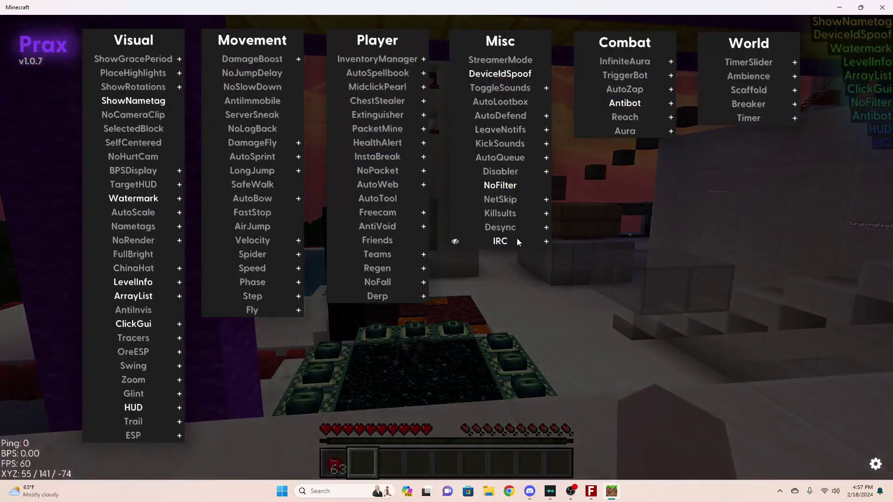
{"action": "key", "text": "Escape"}
{"action": "key", "text": "F5"}
{"action": "key", "text": "F5"}
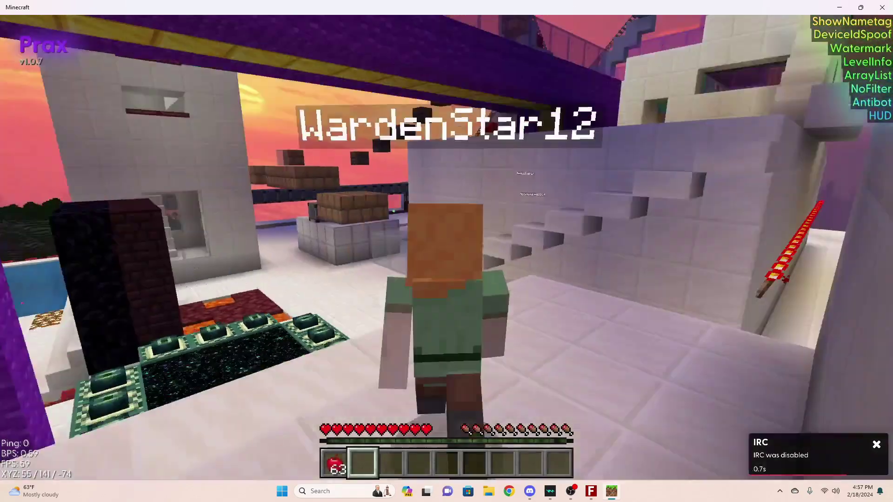
{"action": "key", "text": "F5"}
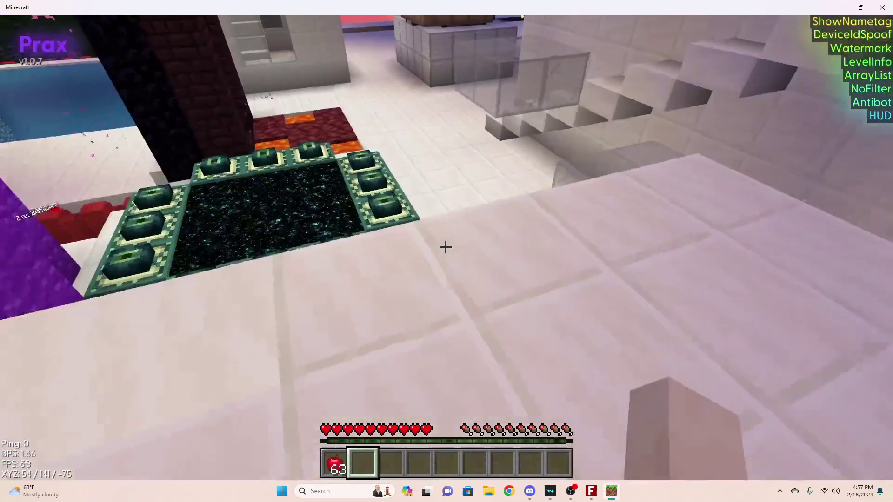
- Check the inventory, hold the apple, and view the character from the front before returning to first person
{"action": "key", "text": "F5"}
{"action": "key", "text": "F5"}
{"action": "key", "text": "F5"}
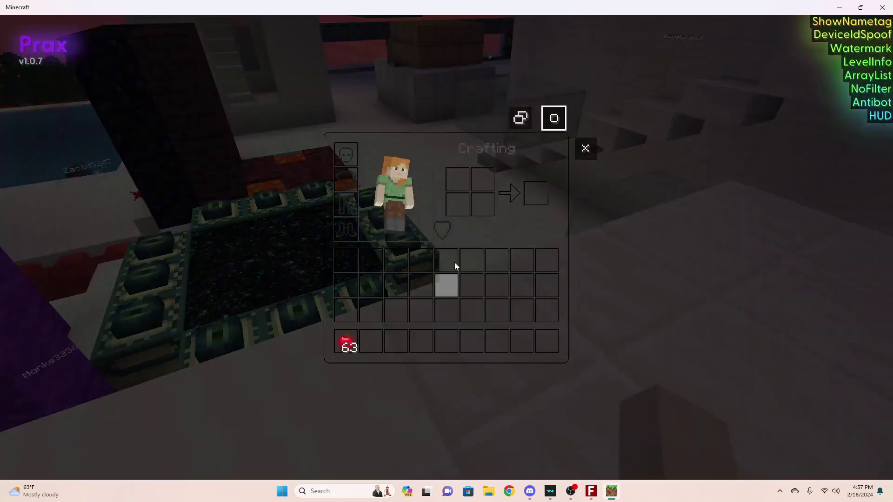
{"action": "key", "text": "e"}
{"action": "key", "text": "F5"}
{"action": "key", "text": "F5"}
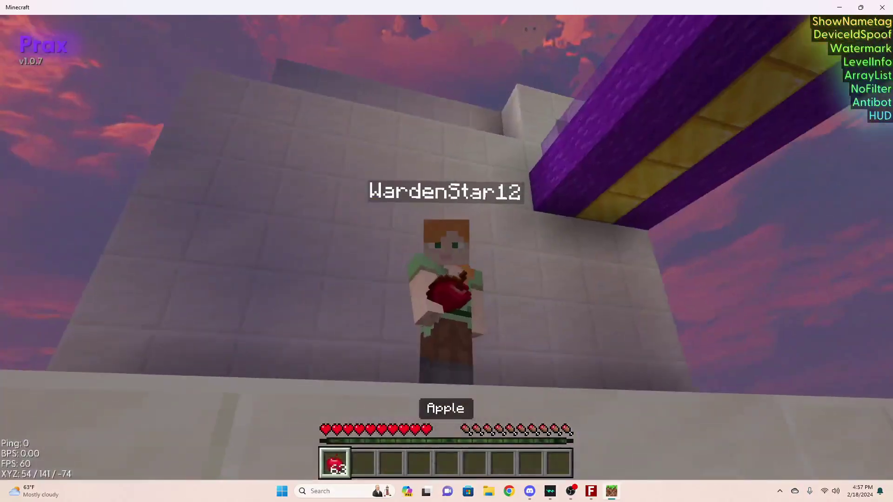
{"action": "key", "text": "F5"}
- Enable the Reach module with Combat Reach at 10.00, return to the game, and select the second hotbar slot
{"action": "key", "text": "Insert"}
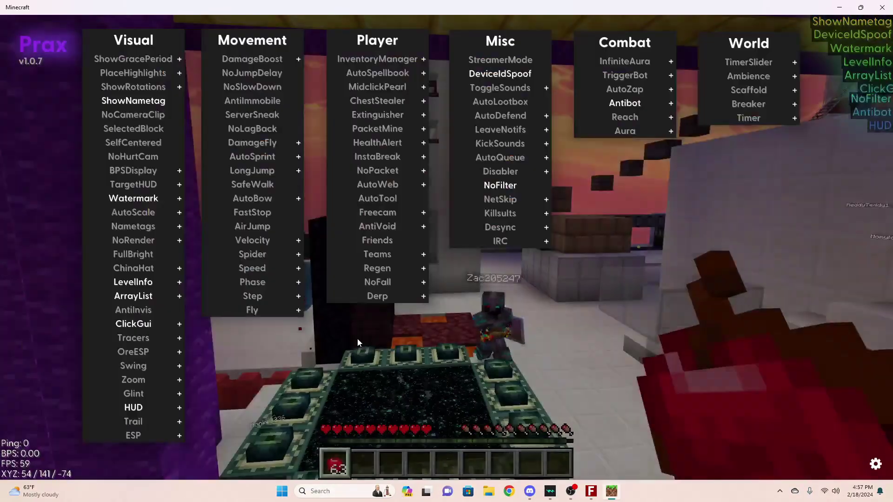
{"action": "right_click", "coordinate": [624, 117]}
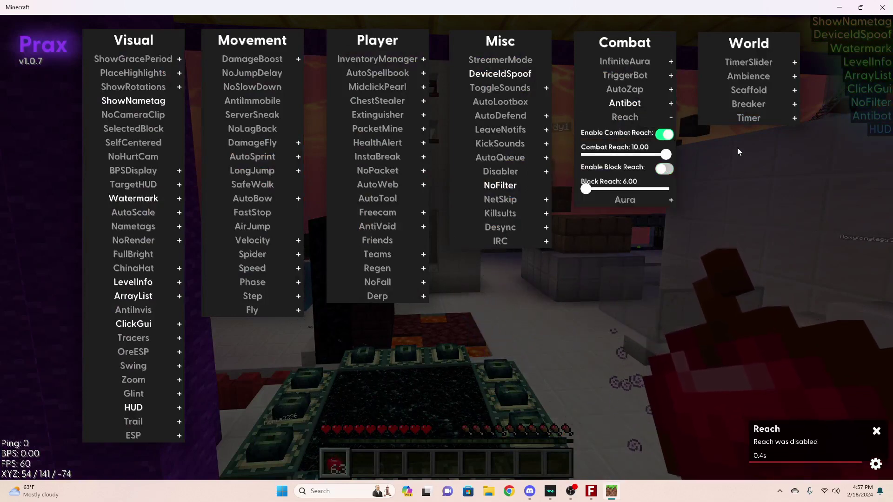
{"action": "key", "text": "Insert"}
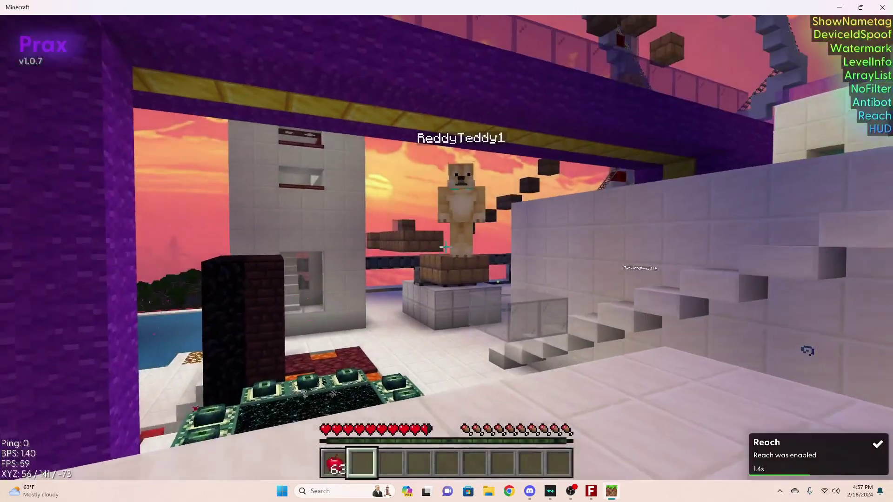
{"action": "key", "text": "2"}
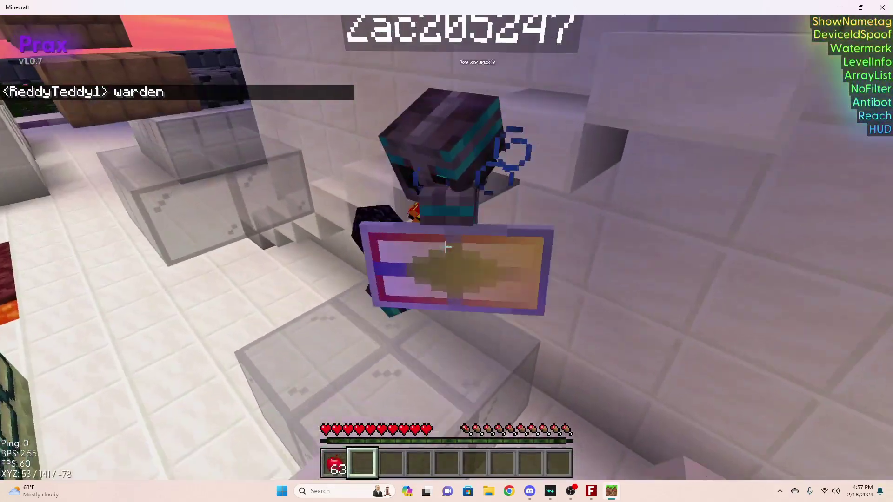
- Walk from the end portal past the rail tracks towards the enchanting area and back, viewing the character in third person
{"action": "key", "text": "w"}
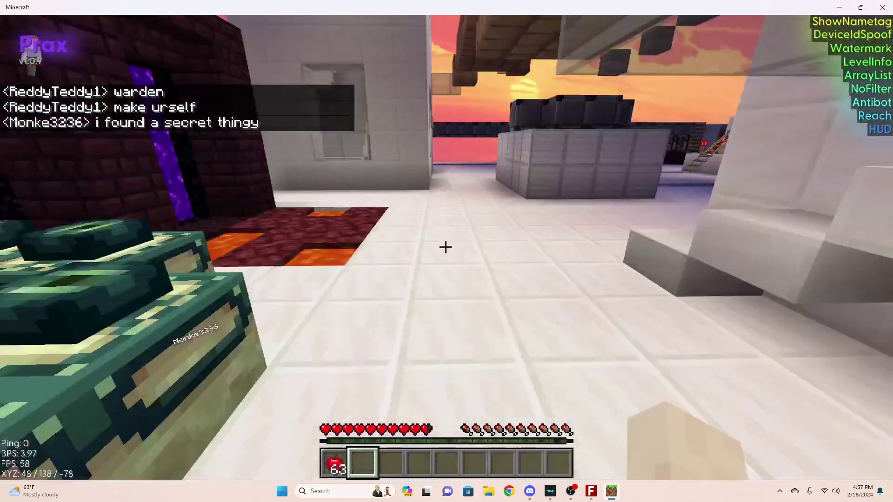
{"action": "key", "text": "w"}
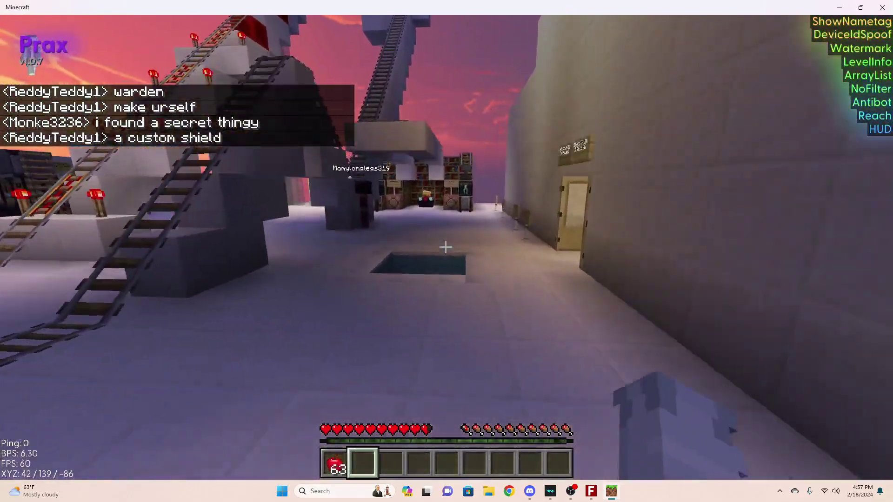
{"action": "key", "text": "w"}
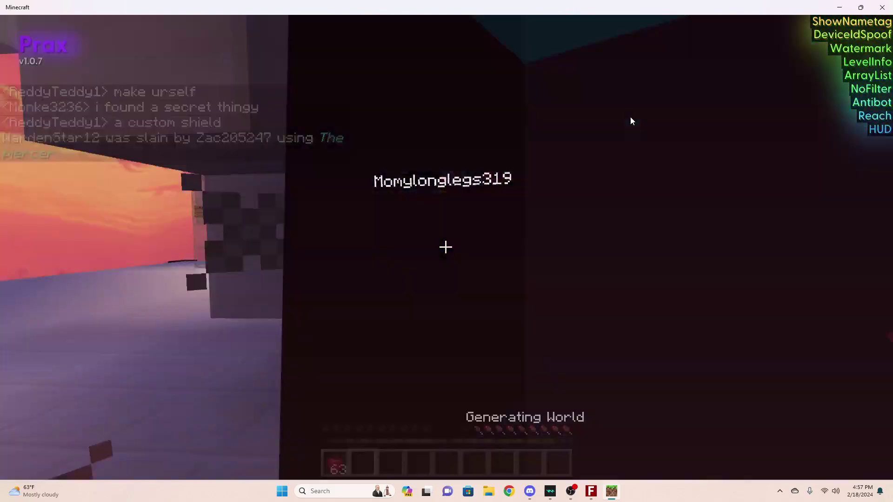
{"action": "key", "text": "w"}
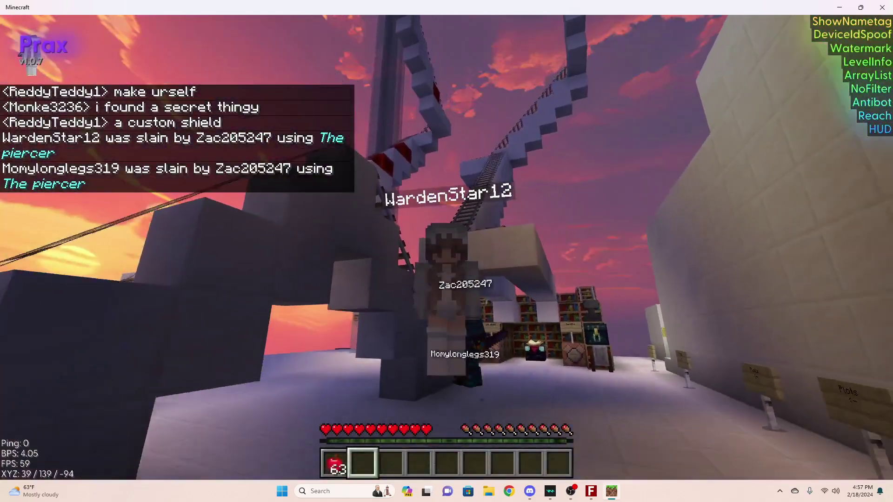
{"action": "key", "text": "w"}
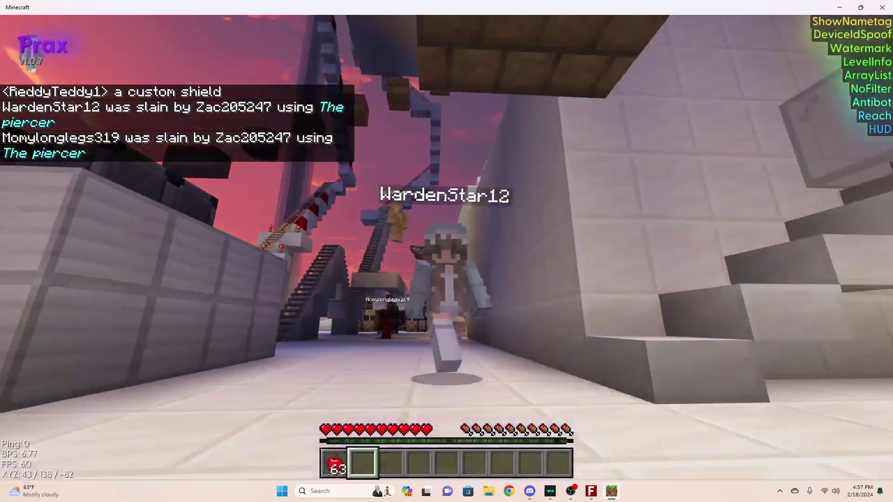
- Walk along the red-edged platform around the squid pool to the far side, switching between third and first person
{"action": "key", "text": "w"}
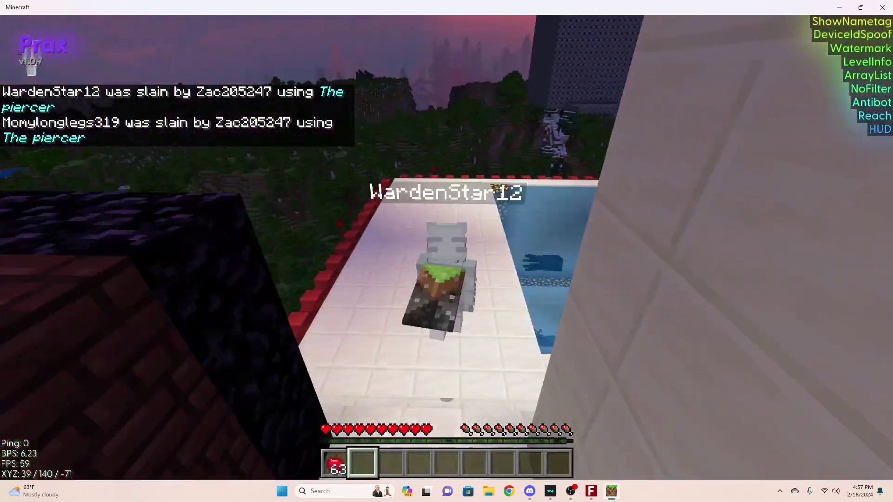
{"action": "key", "text": "w"}
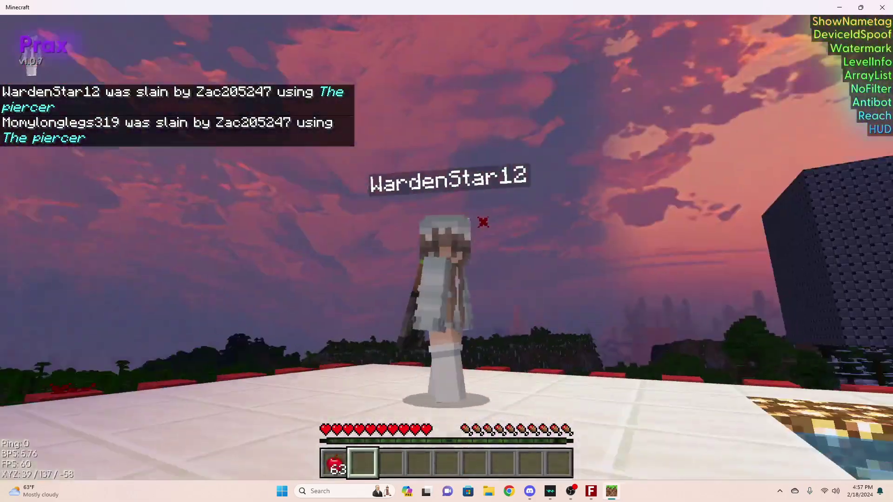
{"action": "key", "text": "w"}
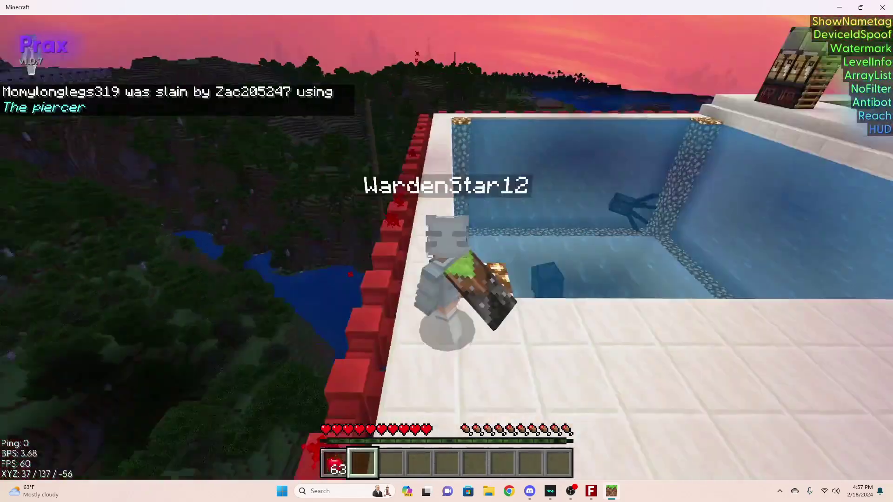
{"action": "key", "text": "w"}
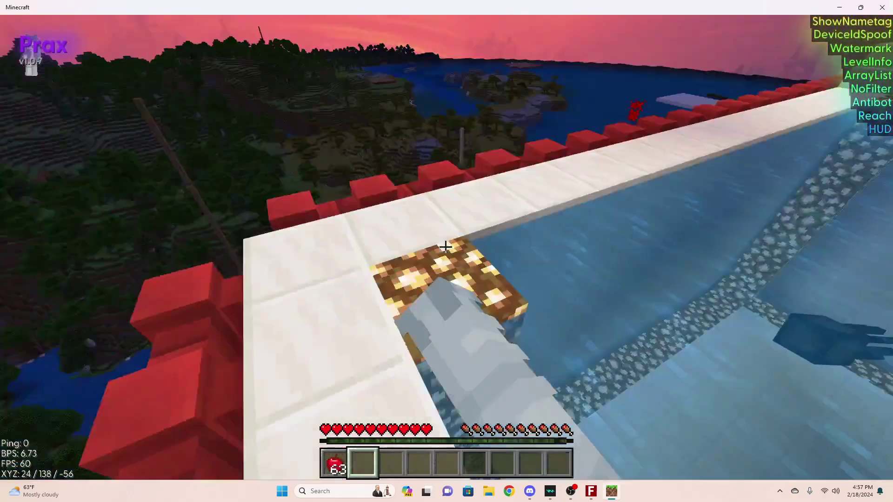
{"action": "key", "text": "w"}
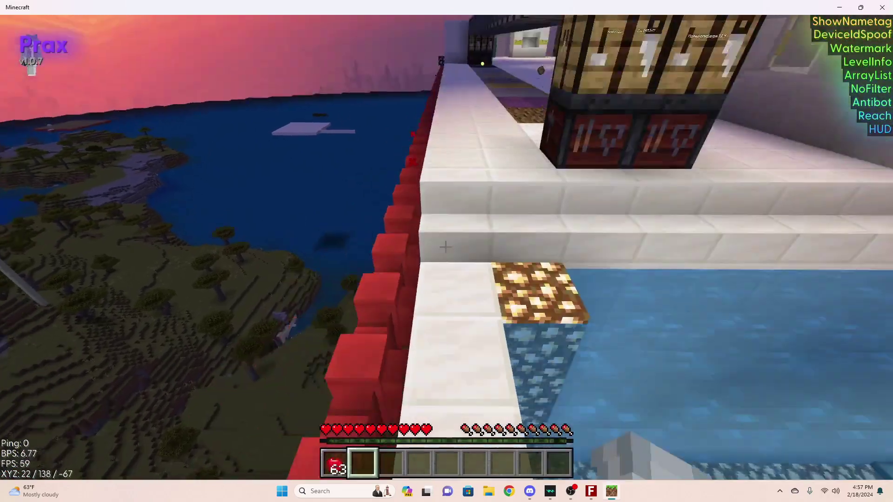
{"action": "key", "text": "w"}
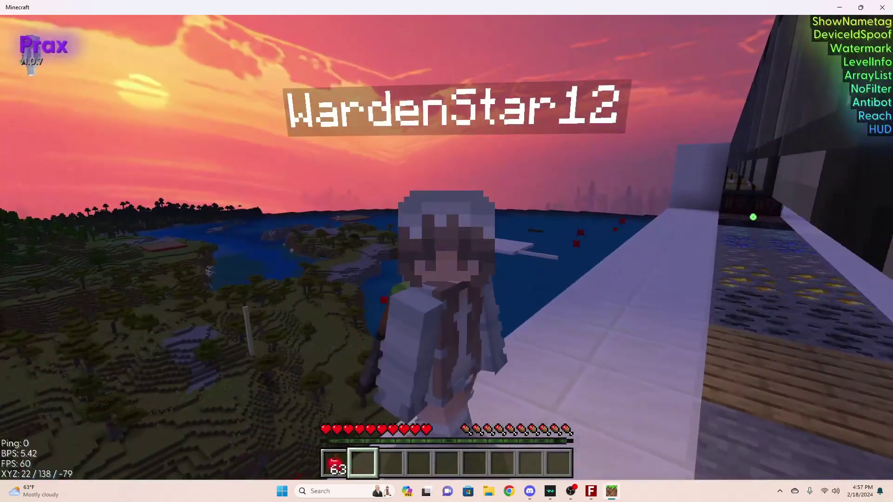